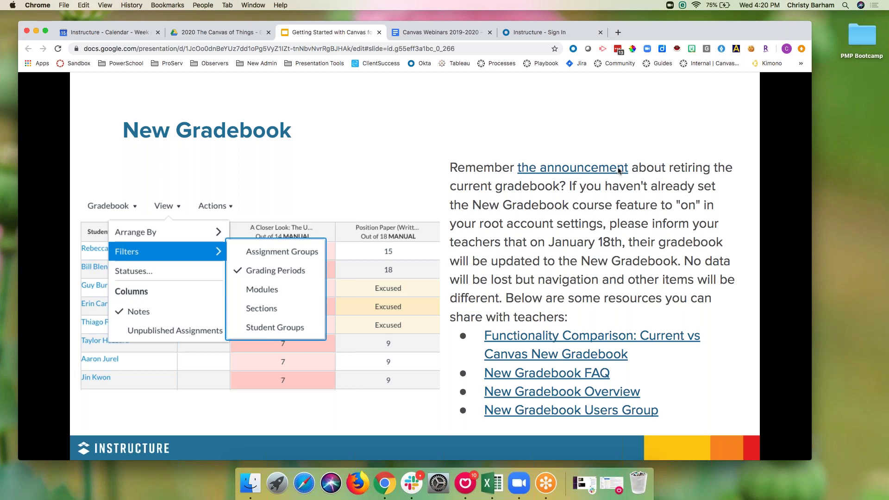
Step: From the New Gradebook slide, open the linked Functionality Comparison: Current vs Canvas New Gradebook document
key(Right)
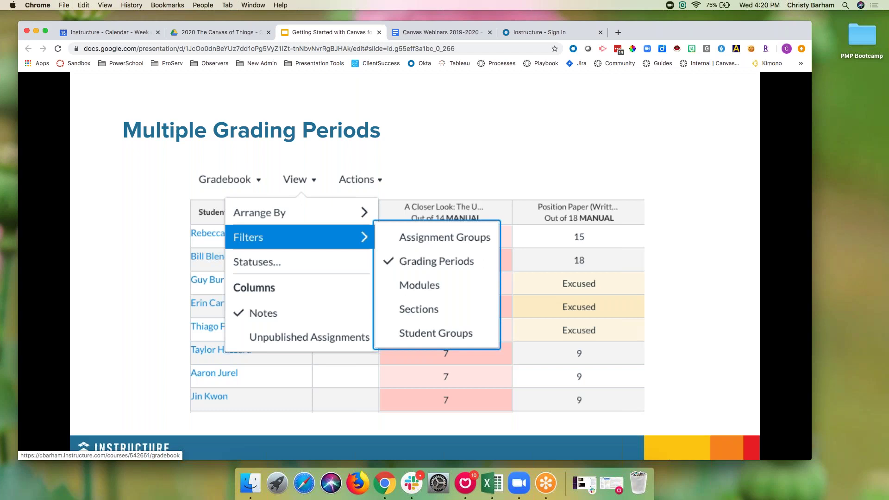
key(Left)
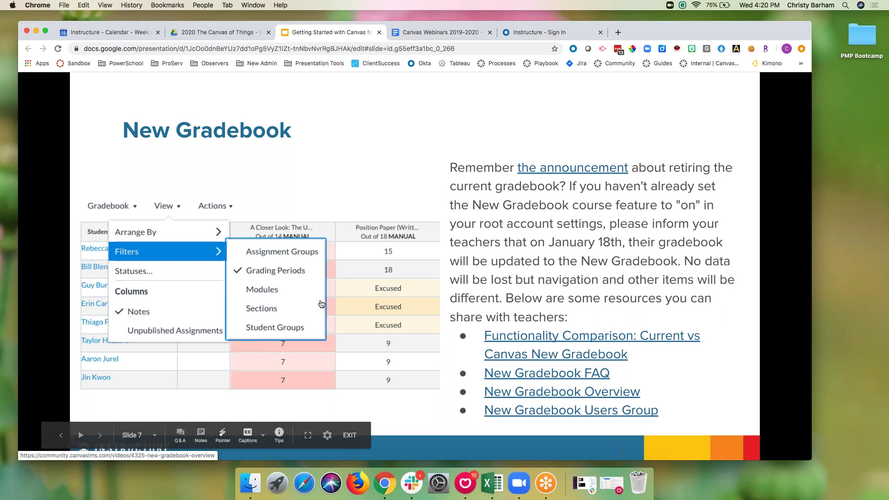
click(511, 338)
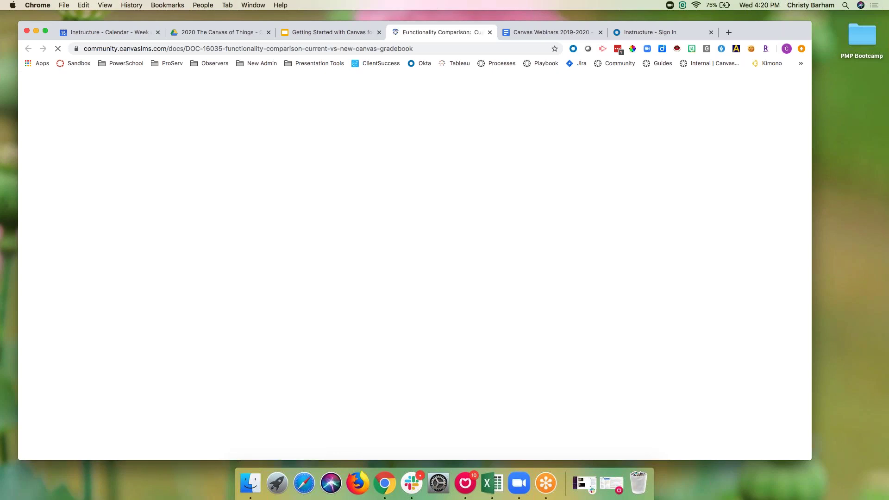
Step: Examine the comparison table's rows on new Gradebook features and on extra functionality added to current Gradebook features
scroll(492, 334, down, 2)
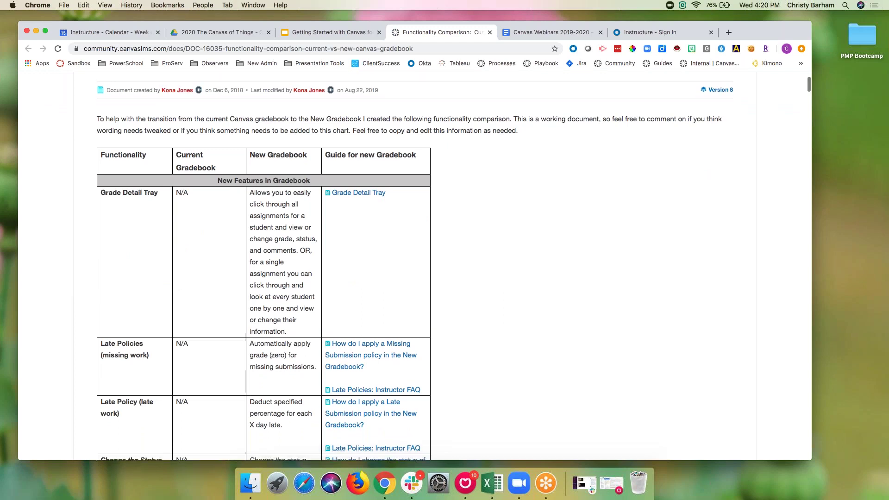
scroll(278, 271, down, 4)
scroll(277, 271, down, 5)
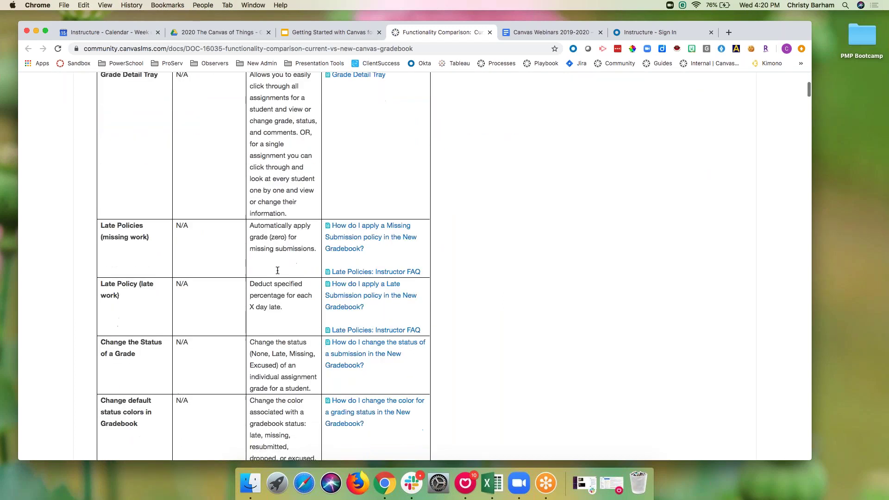
scroll(215, 245, down, 4)
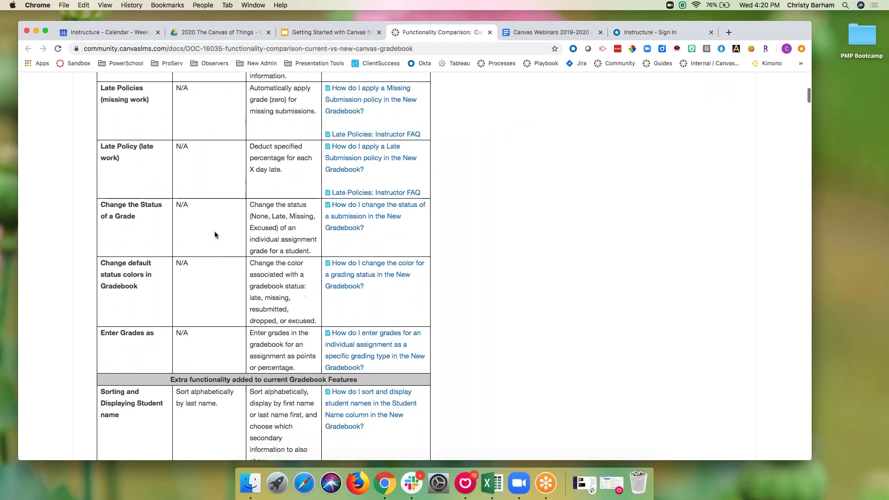
scroll(218, 233, down, 4)
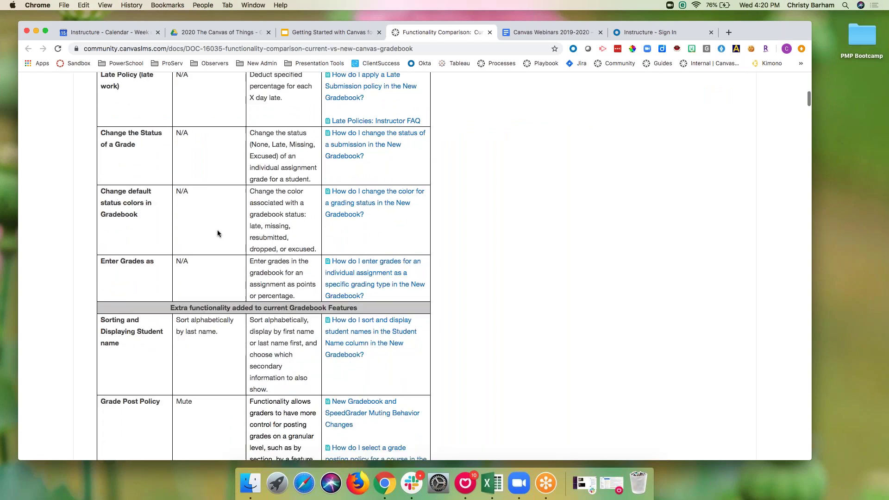
scroll(218, 233, down, 5)
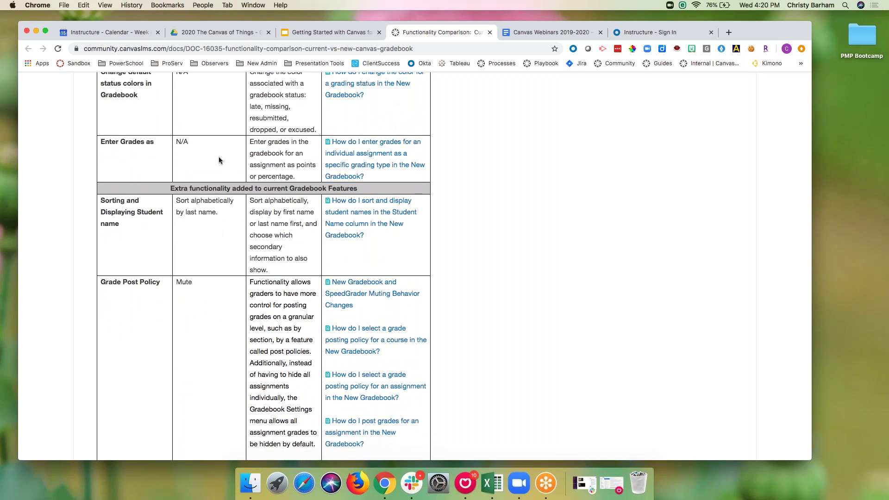
scroll(212, 238, down, 1)
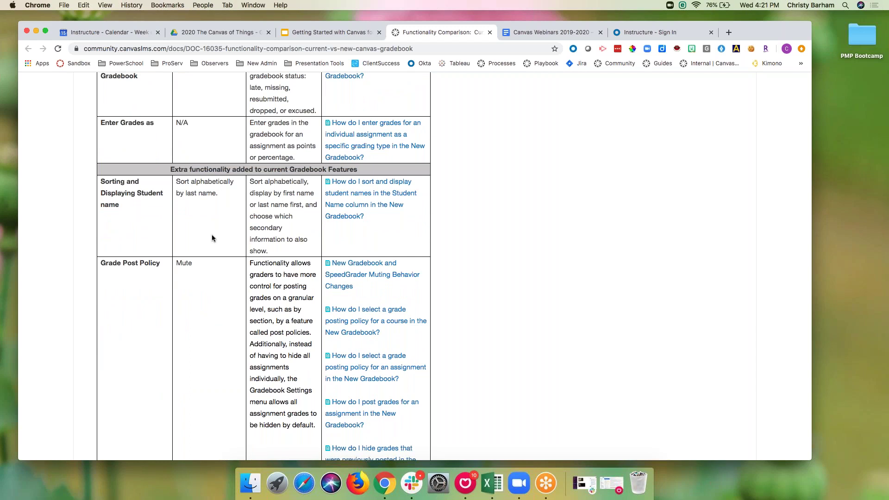
scroll(213, 238, down, 1)
scroll(212, 238, down, 1)
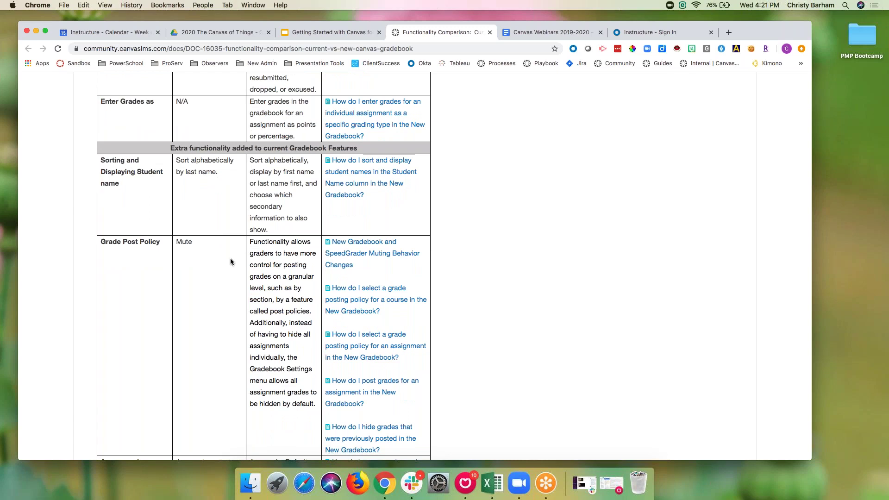
scroll(231, 262, down, 1)
scroll(230, 262, down, 3)
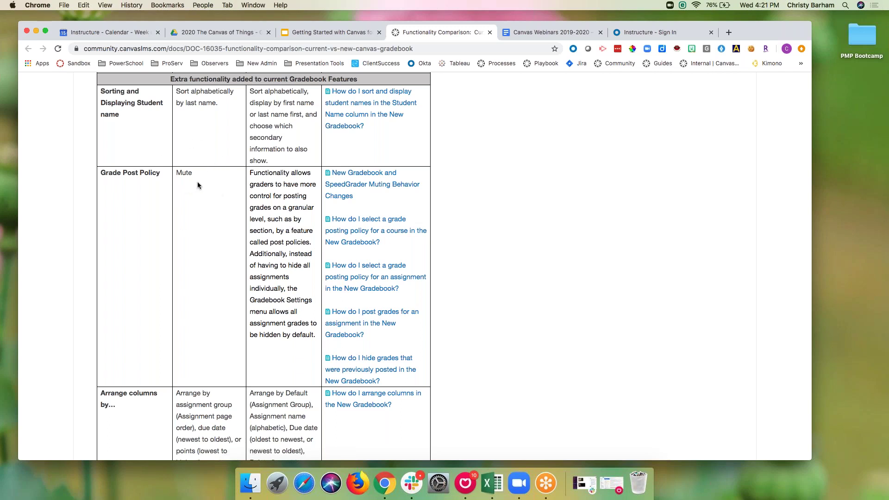
scroll(283, 207, down, 5)
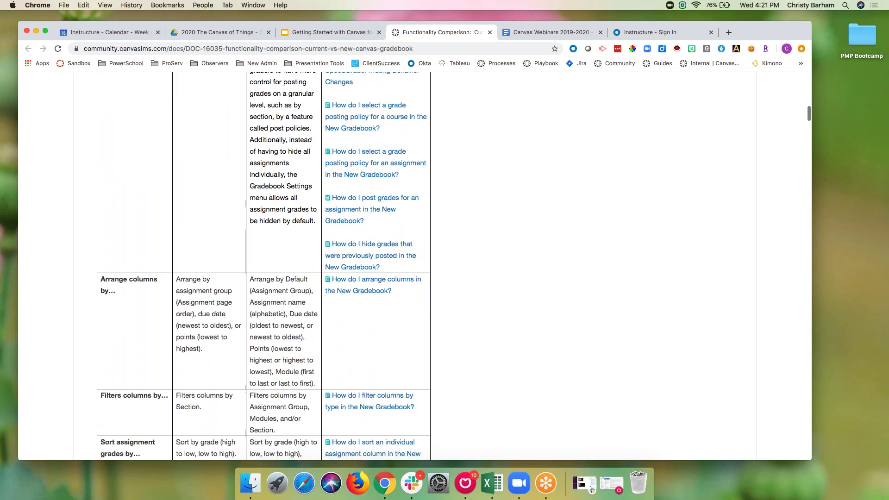
scroll(297, 252, down, 2)
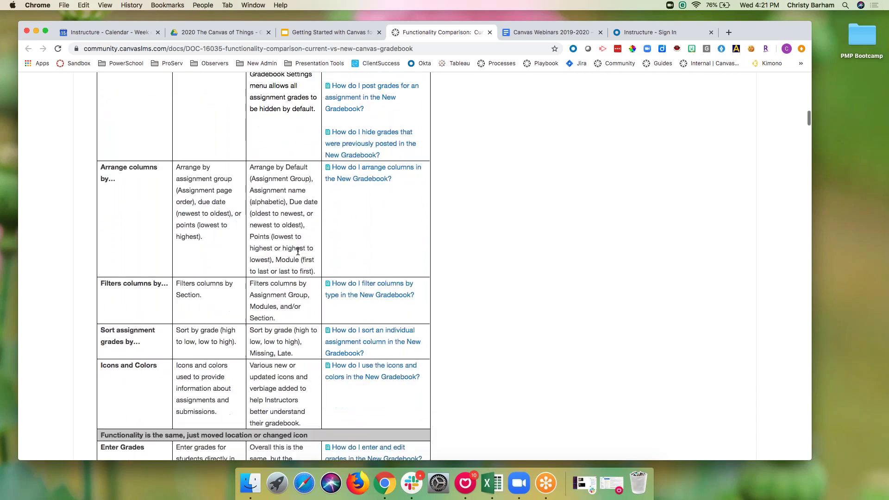
scroll(297, 252, down, 1)
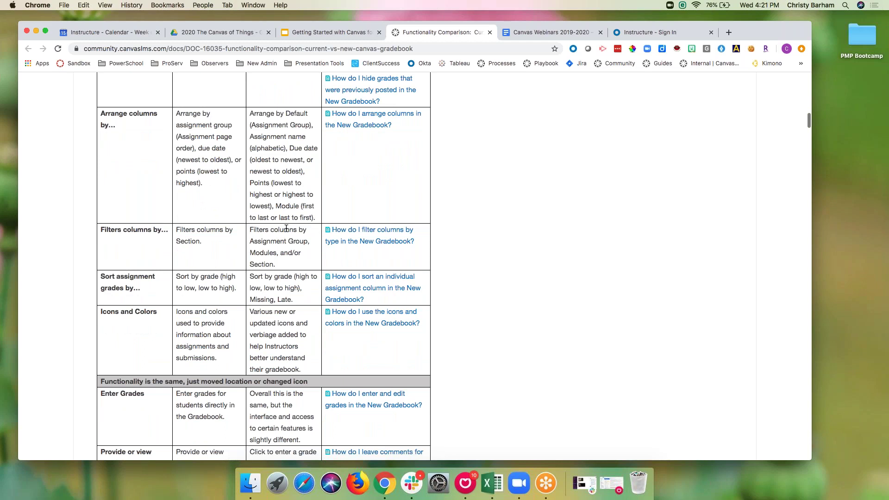
Step: Examine the table's rows on functionality that moved location or changed icon, plus the Missing Features/Functionality notes below it
scroll(286, 228, down, 6)
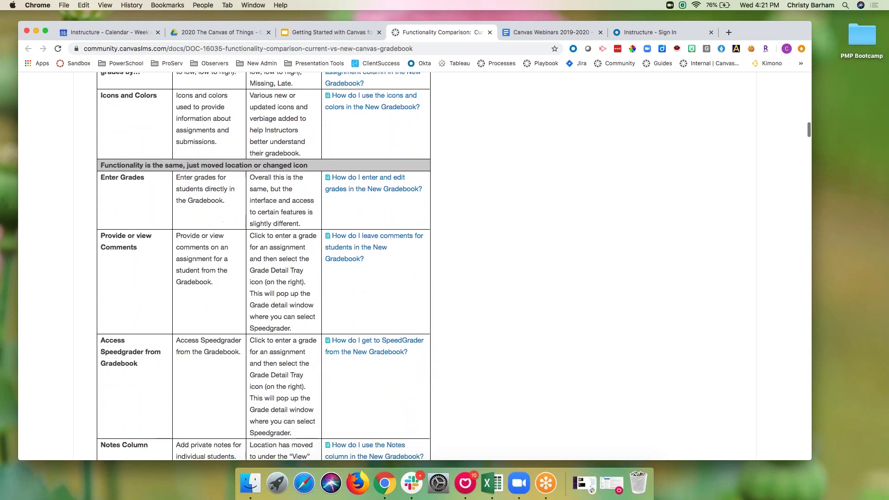
scroll(264, 267, down, 2)
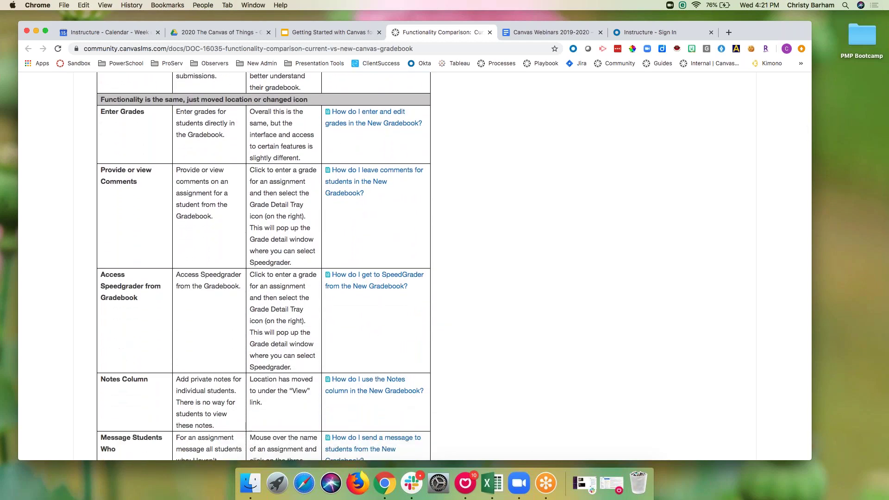
scroll(352, 291, down, 1)
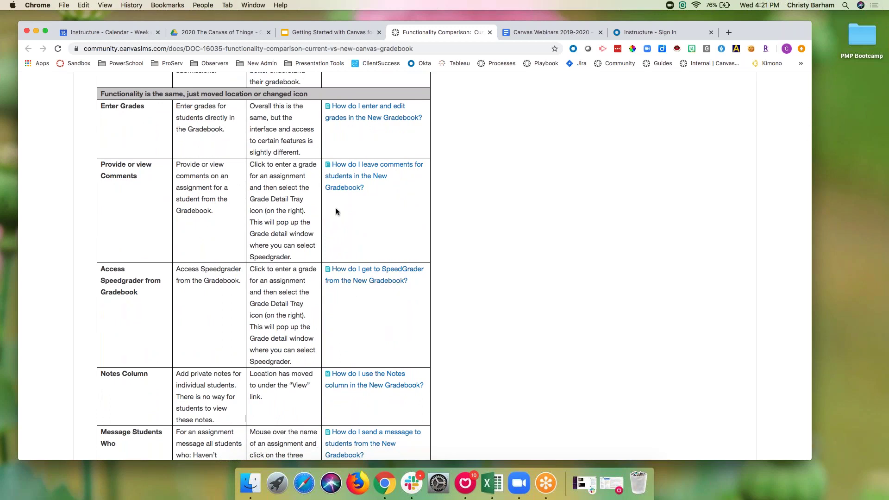
scroll(336, 212, down, 1)
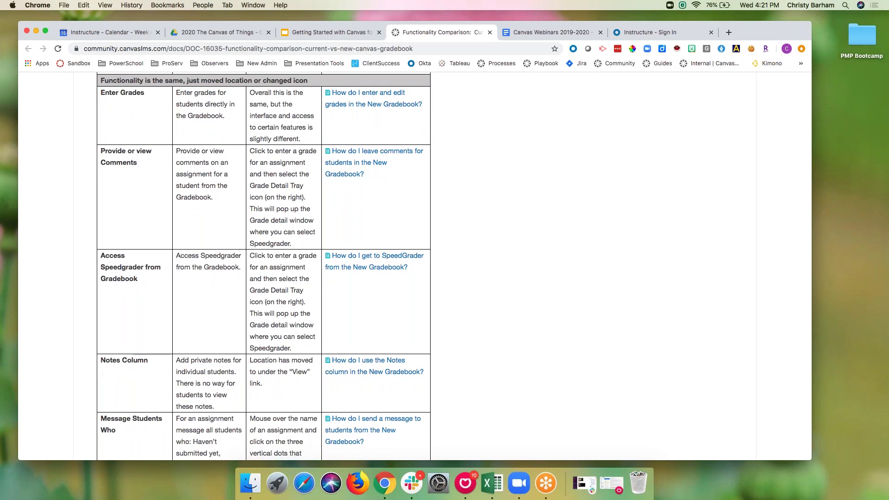
scroll(266, 132, down, 4)
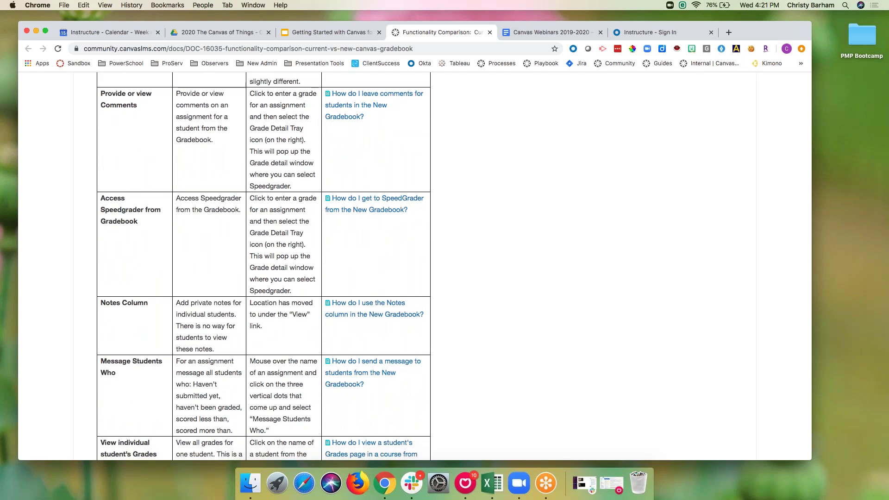
scroll(324, 199, down, 3)
scroll(267, 255, down, 7)
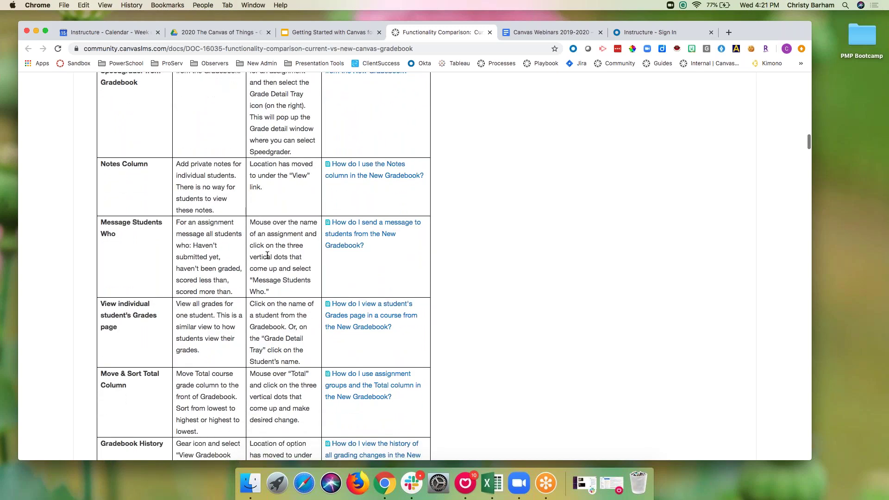
scroll(267, 255, down, 7)
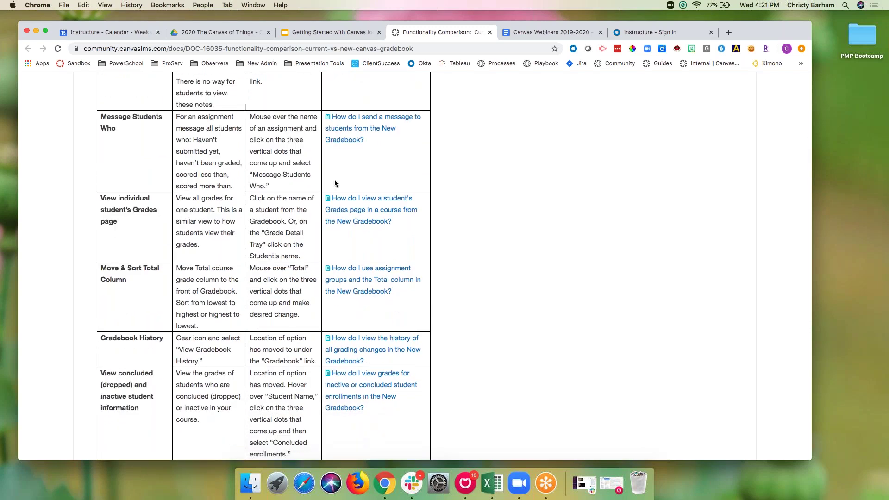
scroll(307, 195, down, 7)
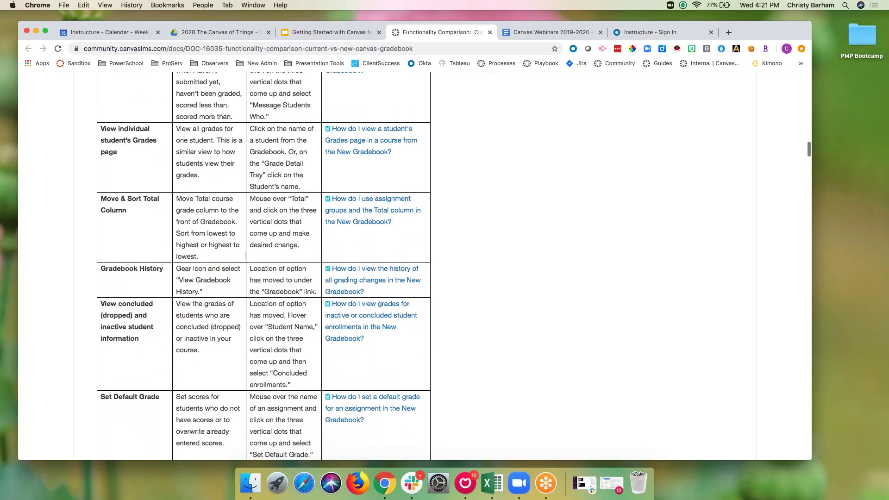
scroll(264, 266, down, 2)
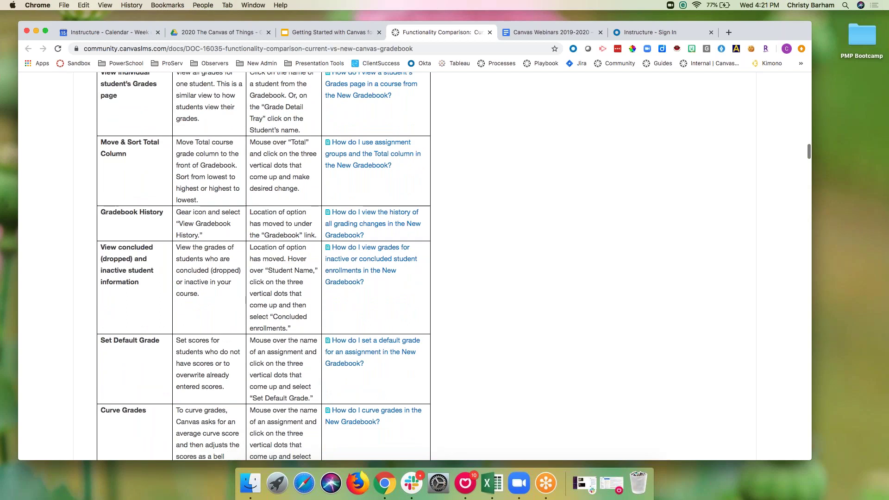
scroll(248, 287, down, 15)
scroll(250, 276, down, 5)
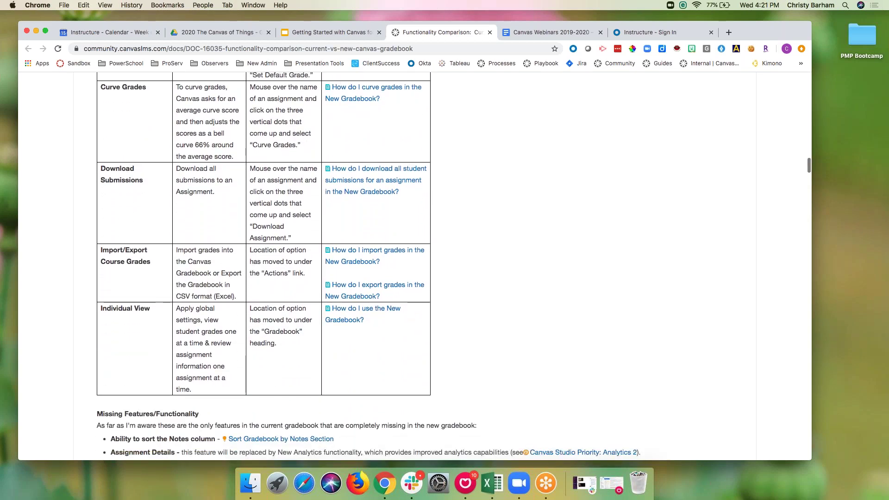
scroll(347, 332, down, 2)
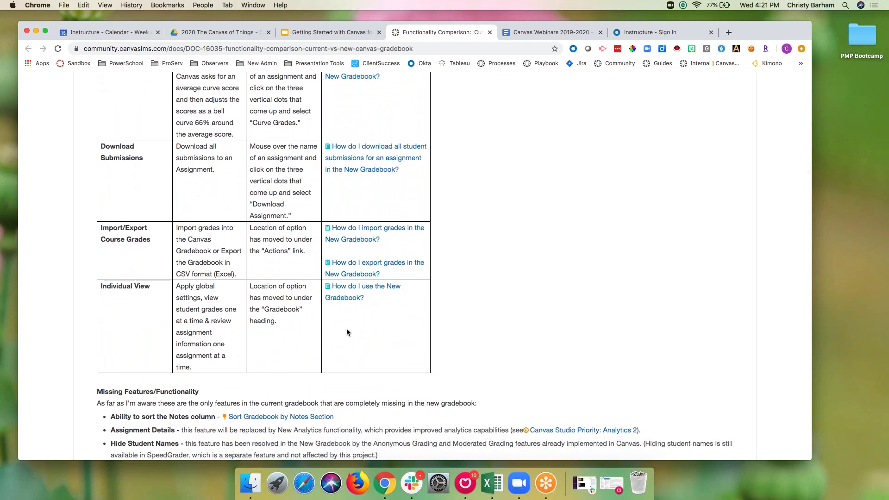
scroll(346, 332, down, 12)
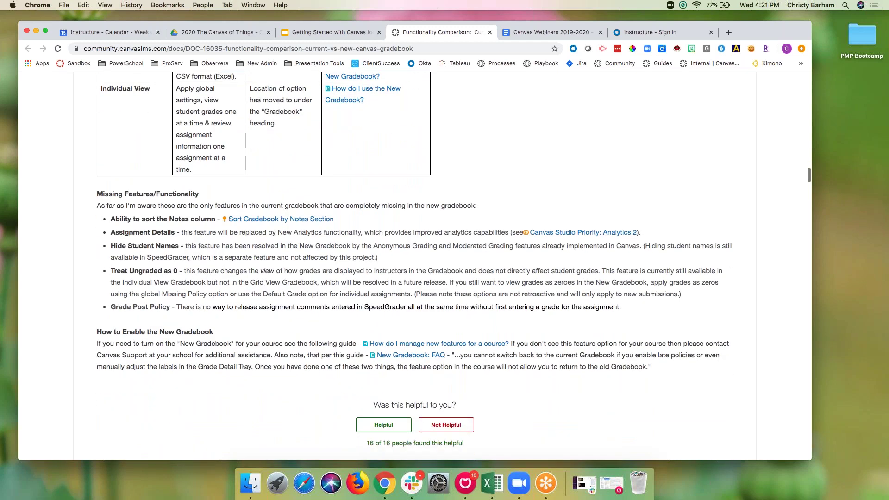
scroll(346, 278, down, 7)
Step: Return to the New Gradebook slide, open the New Gradebook Users Group and open its New Gradebook Guides document
click(346, 34)
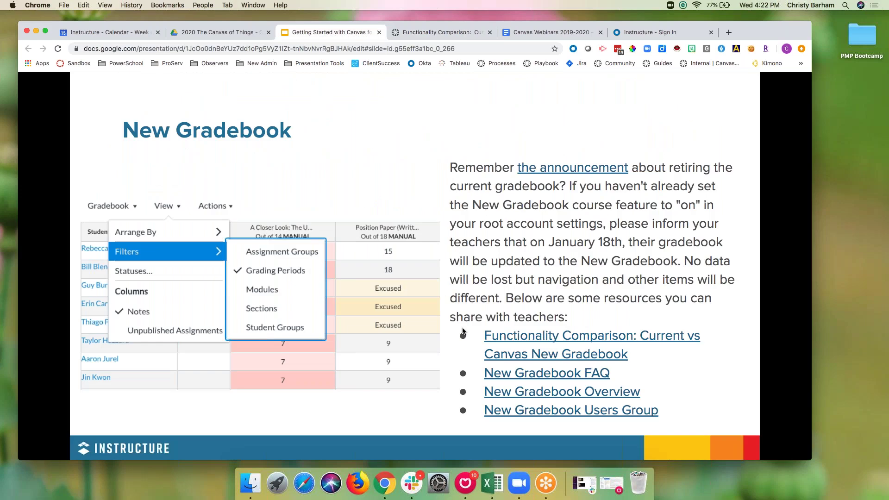
click(541, 413)
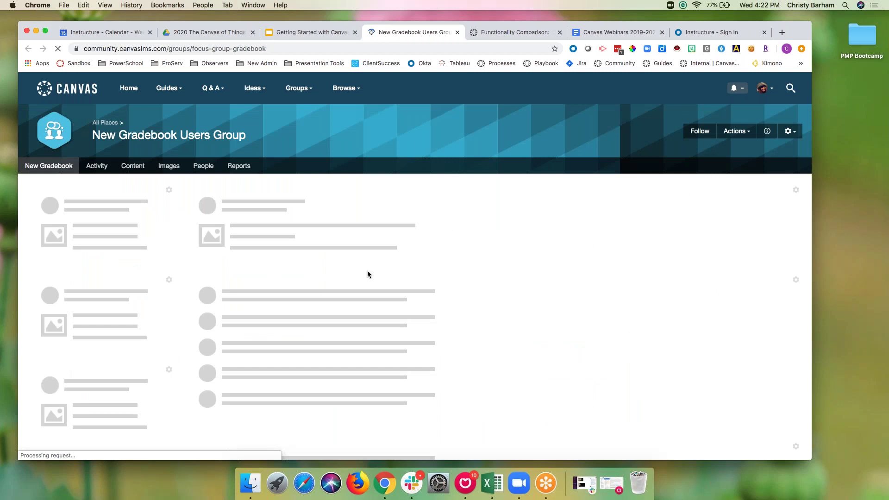
click(128, 234)
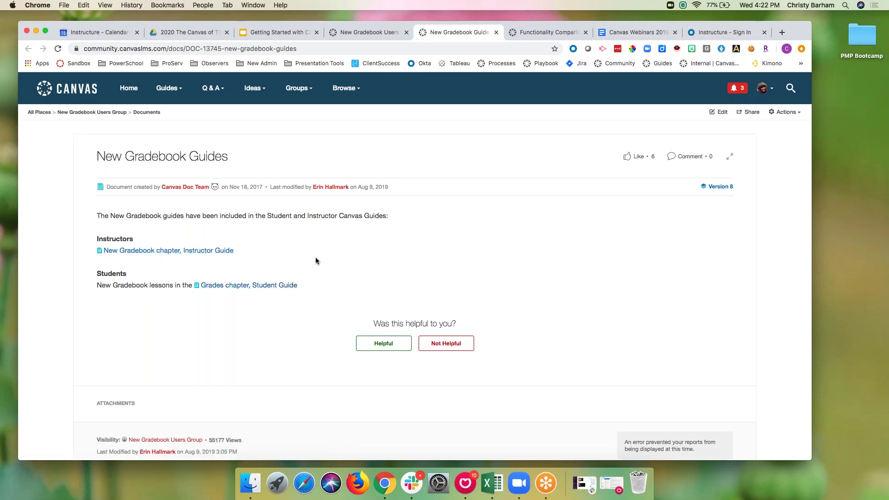
Step: Open the Canvas sandbox in a new browser tab and go from its help options to the searchable Canvas Guides
click(781, 34)
click(78, 63)
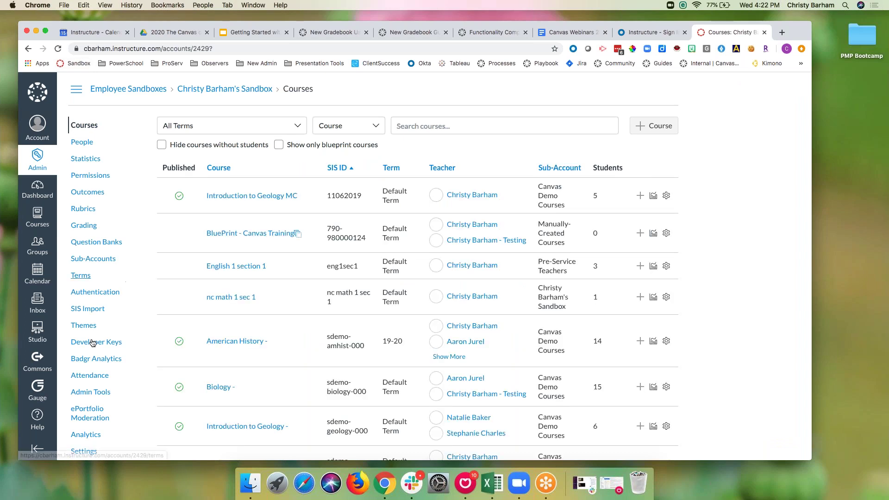
click(44, 421)
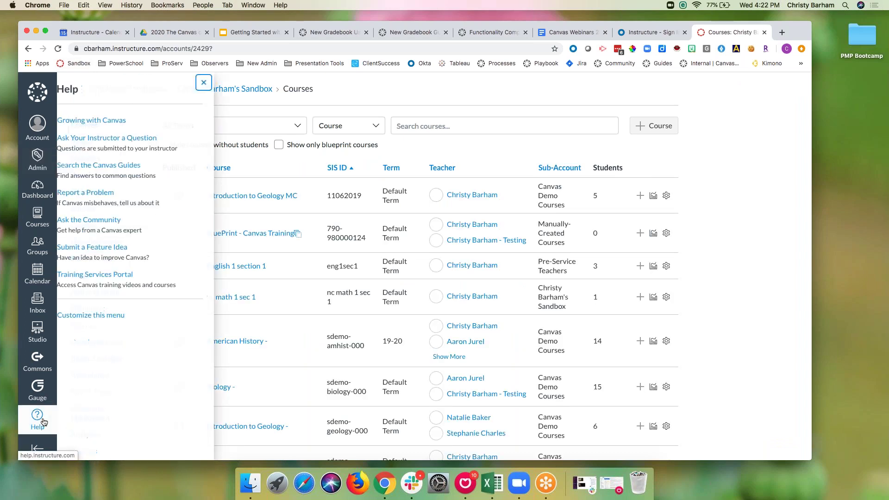
click(130, 166)
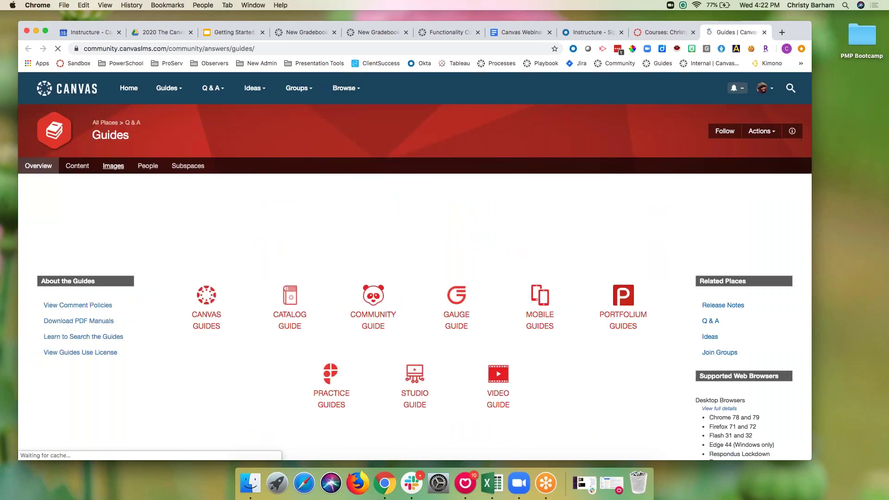
Step: Open the Instructor Guide from the Canvas Guides and look through its New Gradebook chapter
click(217, 321)
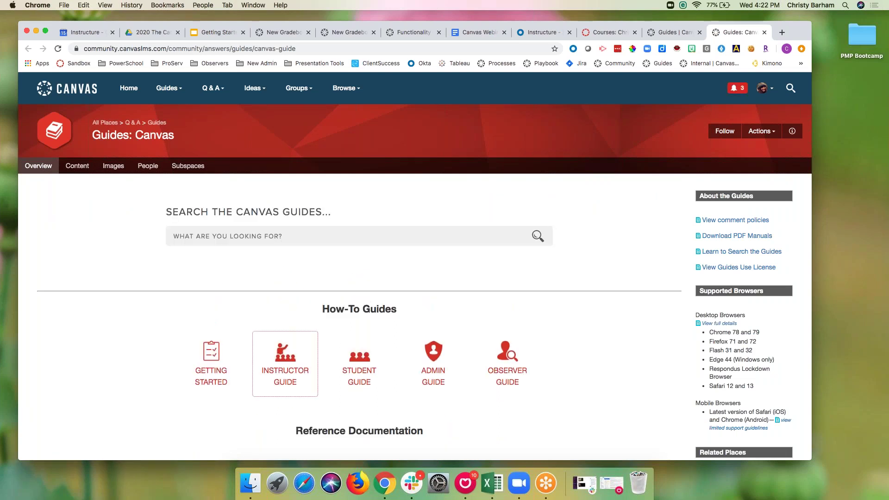
click(284, 366)
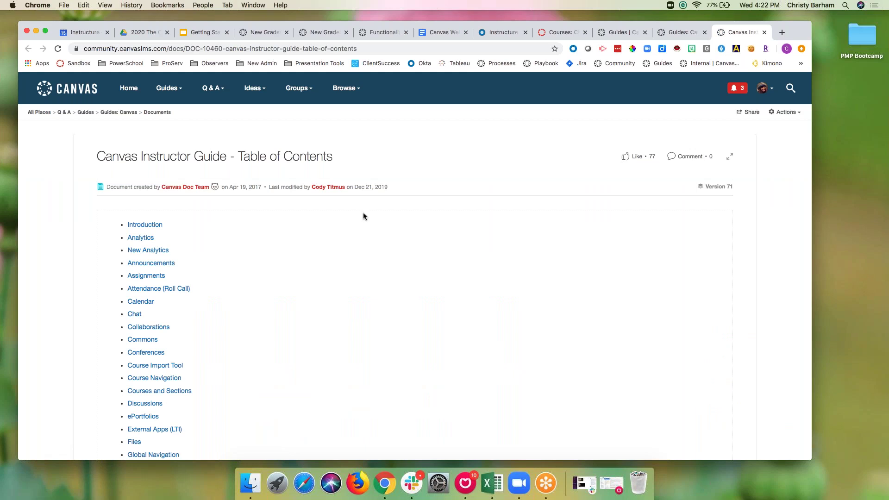
scroll(214, 354, down, 5)
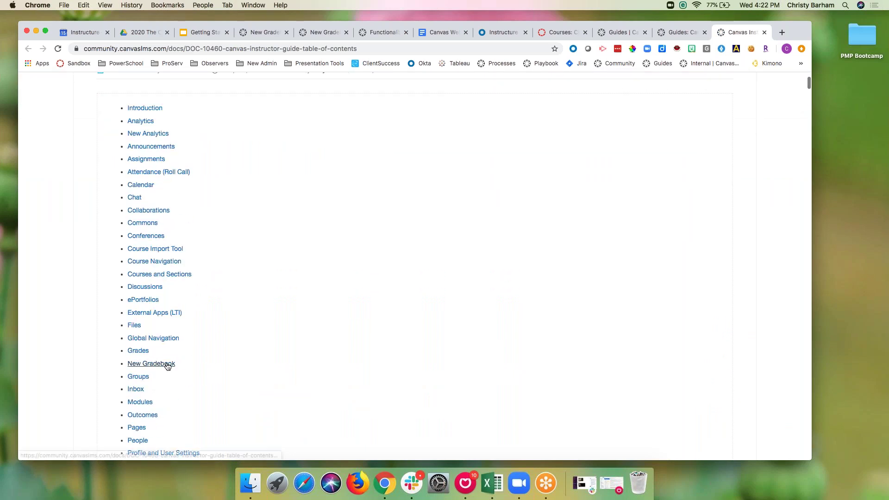
click(167, 365)
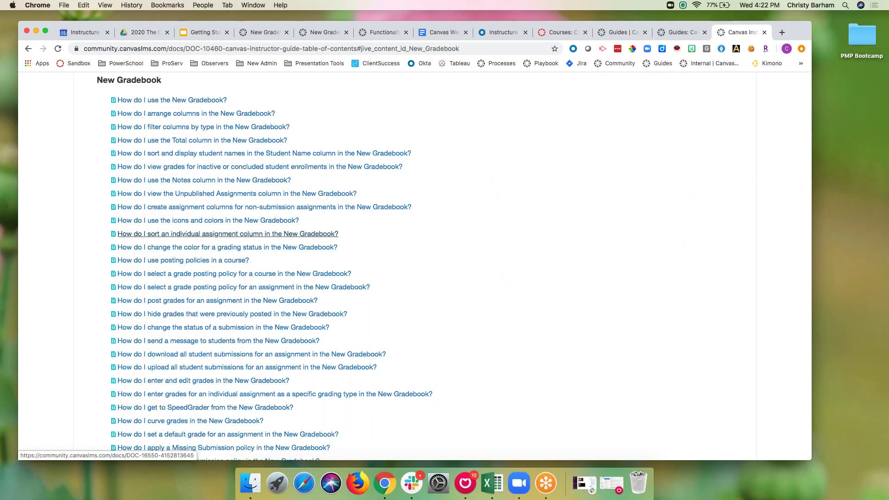
scroll(227, 234, down, 7)
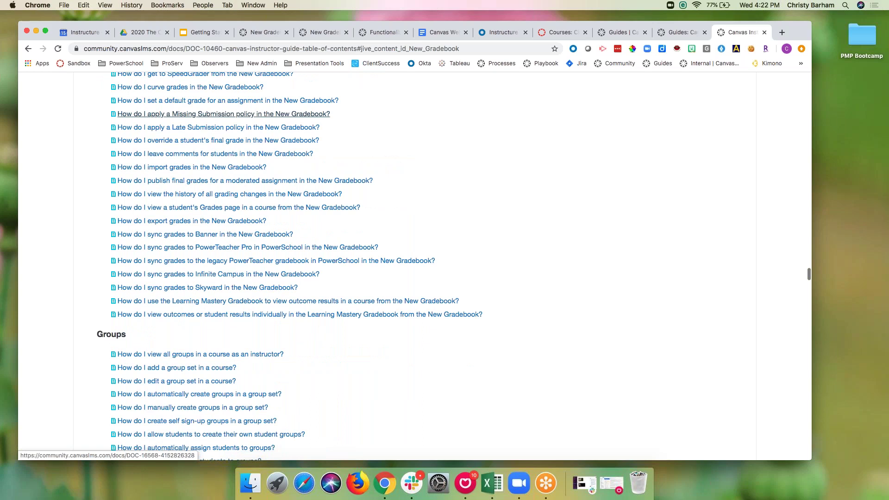
scroll(398, 216, up, 15)
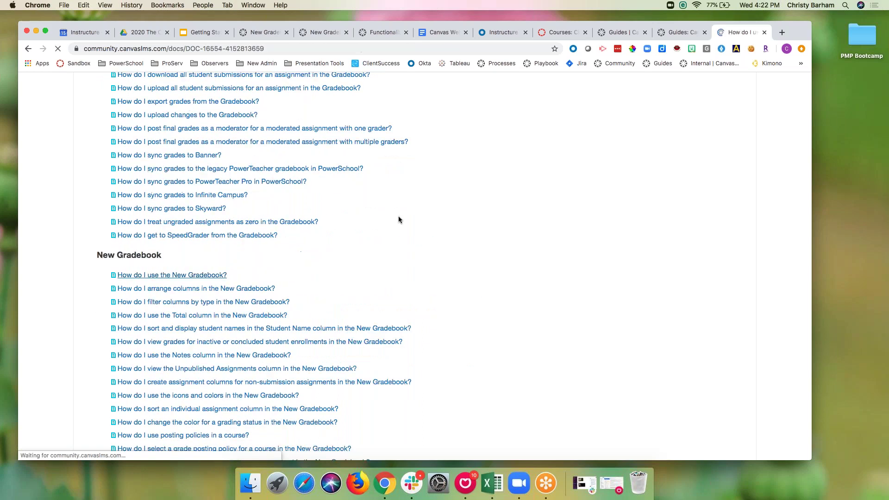
Step: Open the article "How do I use the New Gradebook?" and examine its menus, Late Policies and Grade Posting Policy sections
click(169, 274)
scroll(388, 297, down, 20)
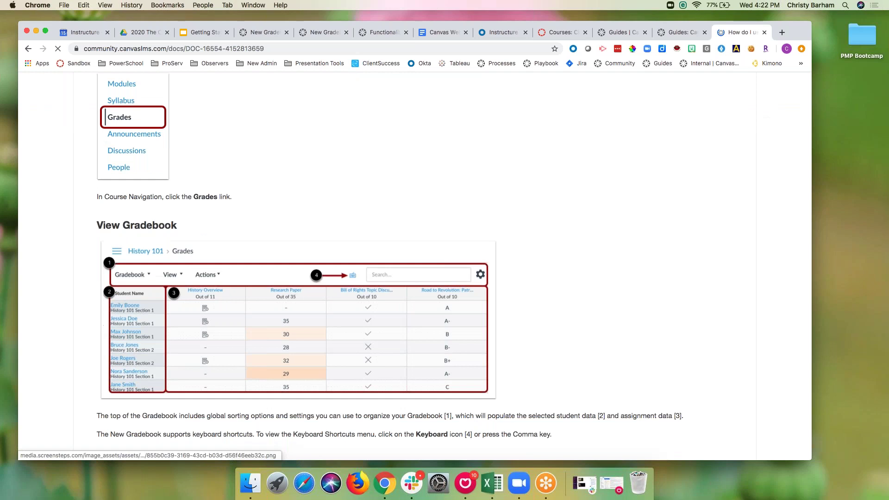
scroll(398, 264, down, 7)
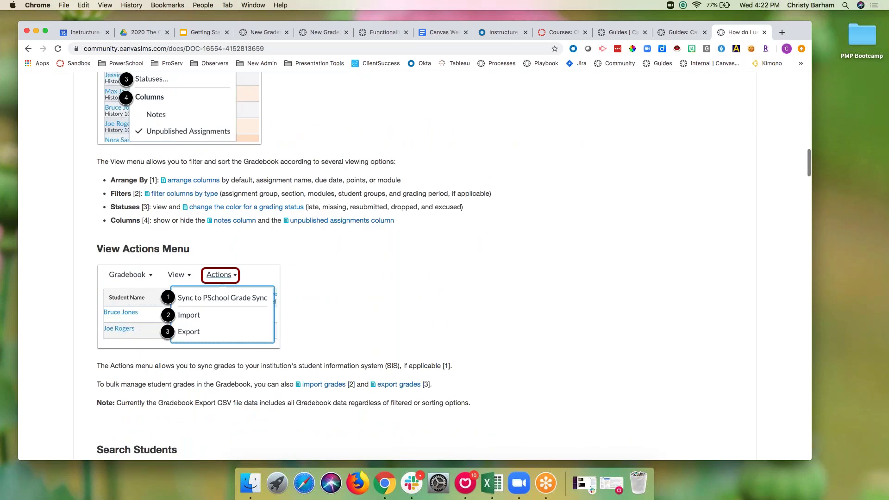
scroll(399, 264, down, 8)
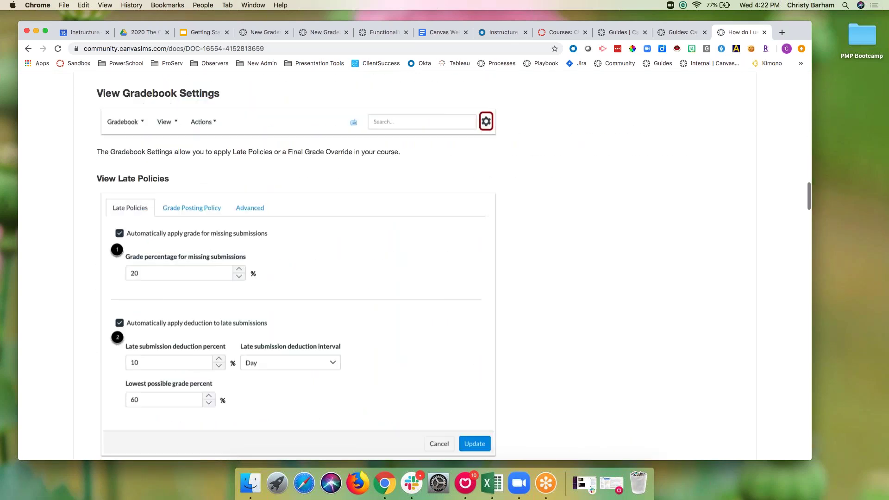
scroll(398, 264, down, 8)
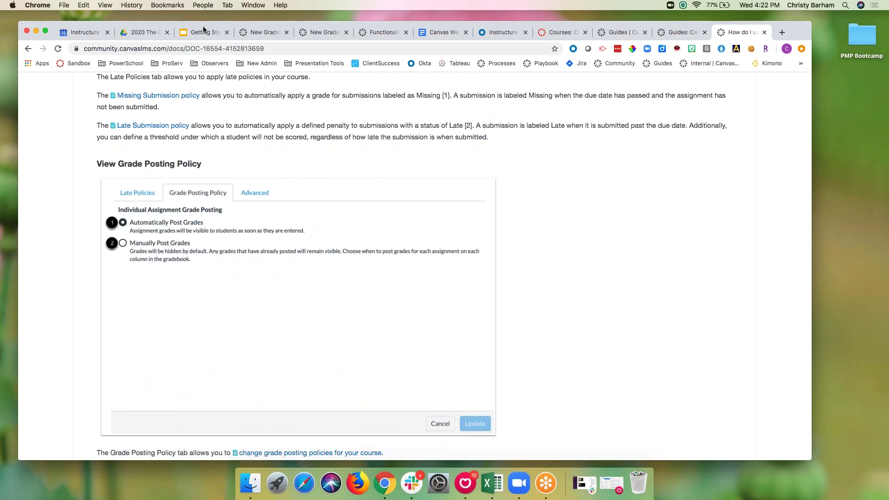
Step: Return to the presentation, go to the Multiple Grading Periods slide and open its linked US History gradebook
key(super+3)
click(101, 436)
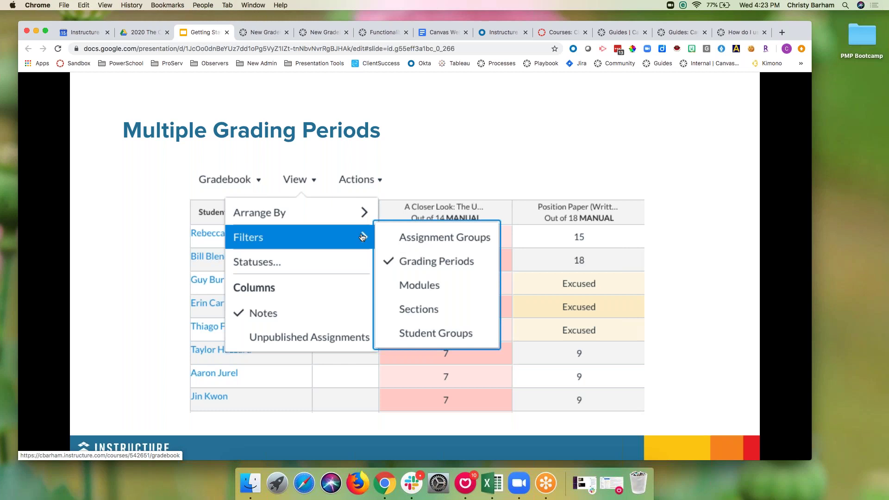
click(412, 269)
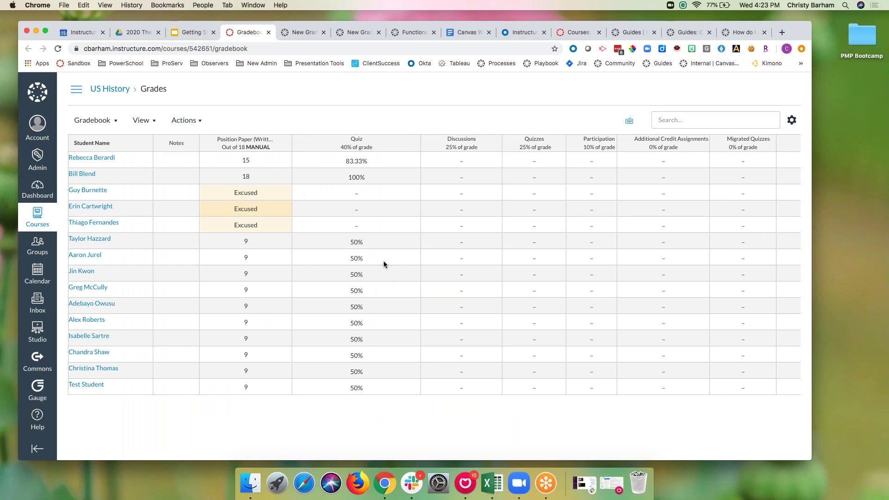
Step: Turn on the Grading Periods filter in the US History gradebook and set it to All Grading Periods
click(149, 121)
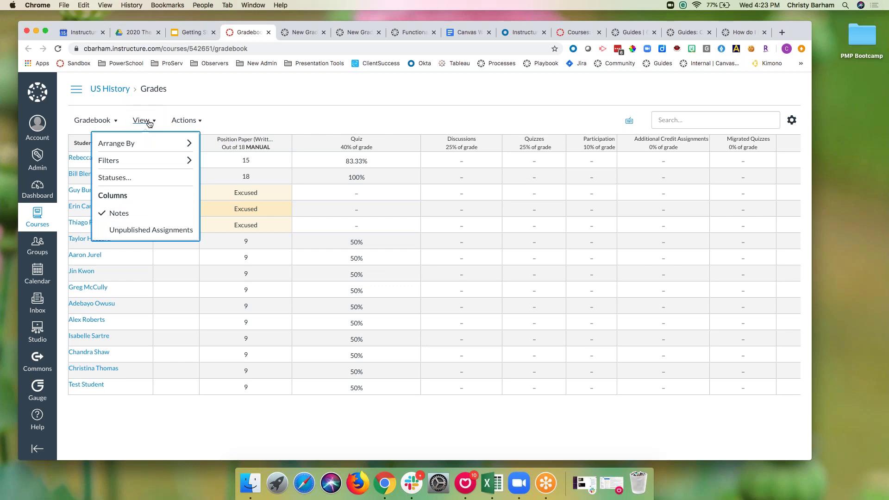
mouse_move(141, 161)
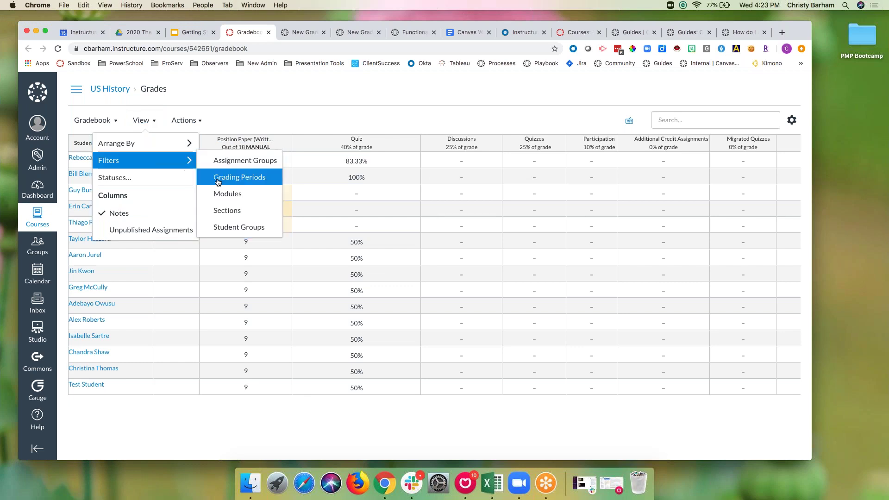
click(239, 177)
click(574, 122)
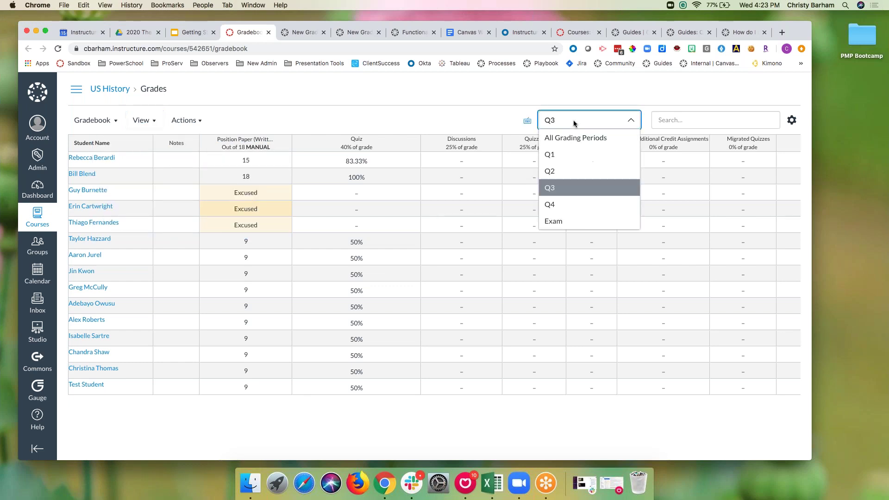
click(563, 141)
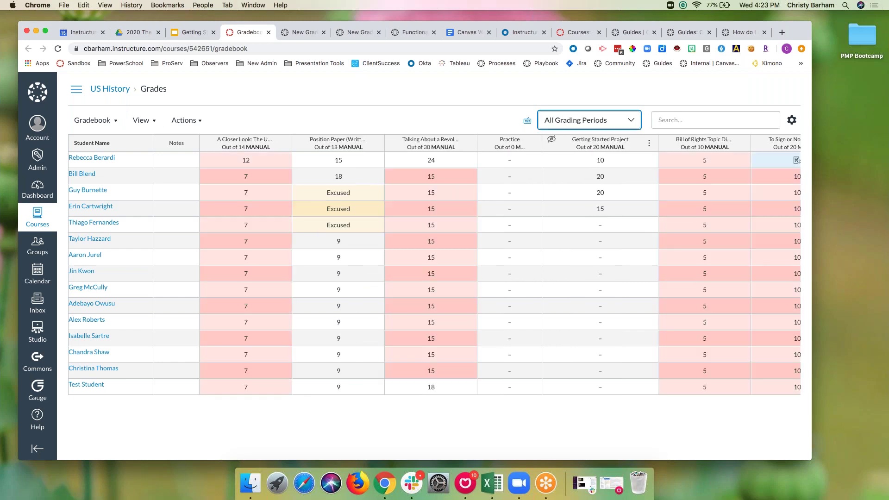
Step: Filter the gradebook by Q1 and by Q2, and view the Q2 Total column
click(619, 124)
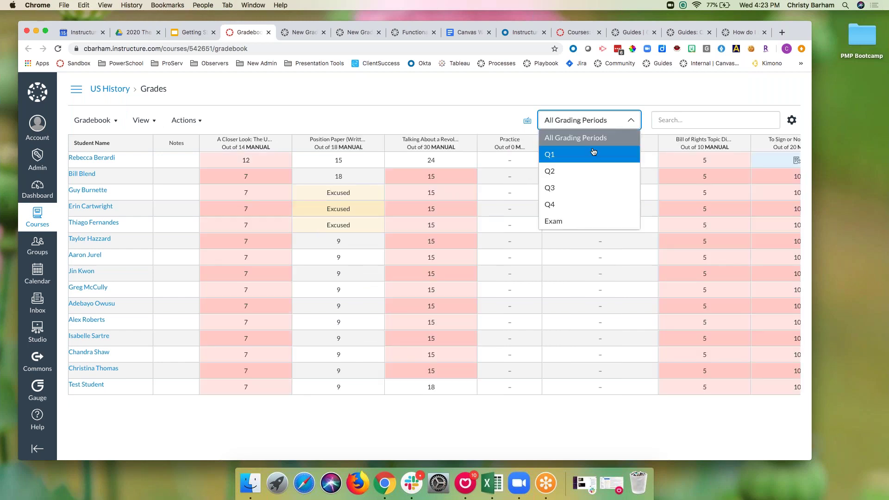
click(593, 149)
click(603, 128)
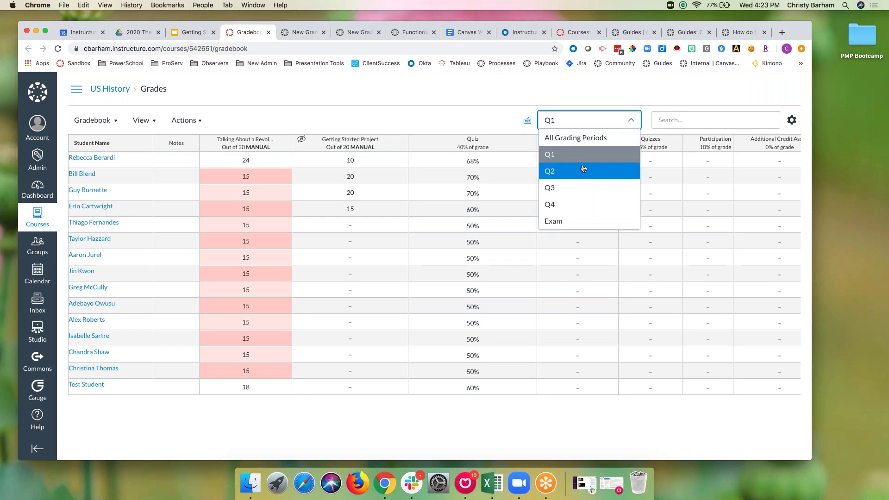
click(582, 170)
scroll(576, 196, right, 5)
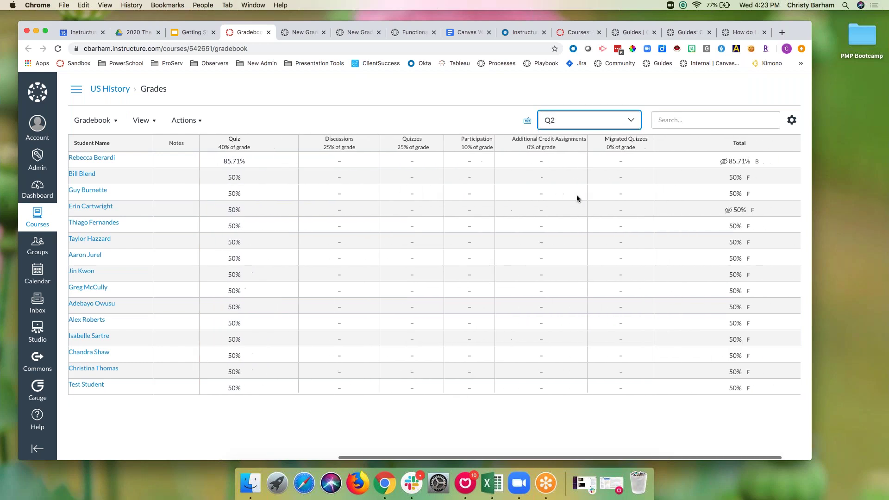
Step: Set the grading period back to All Grading Periods and view the overall Total column
click(617, 129)
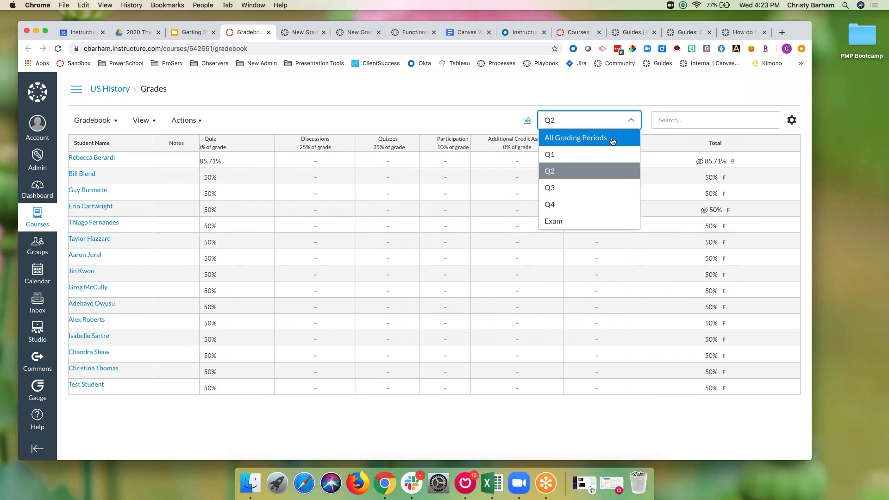
click(612, 139)
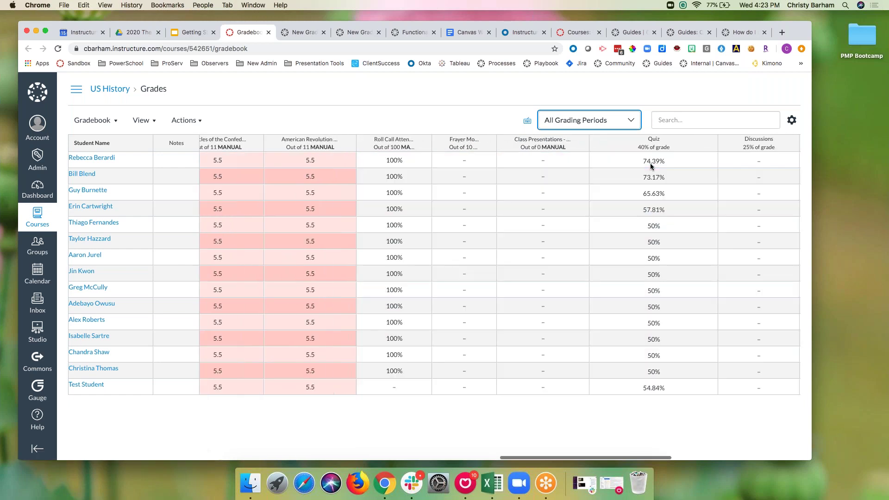
scroll(650, 163, right, 2)
Step: Compare the Total column for Q1, Q2, Q3 and Q4 in turn, and return to All Grading Periods
click(631, 120)
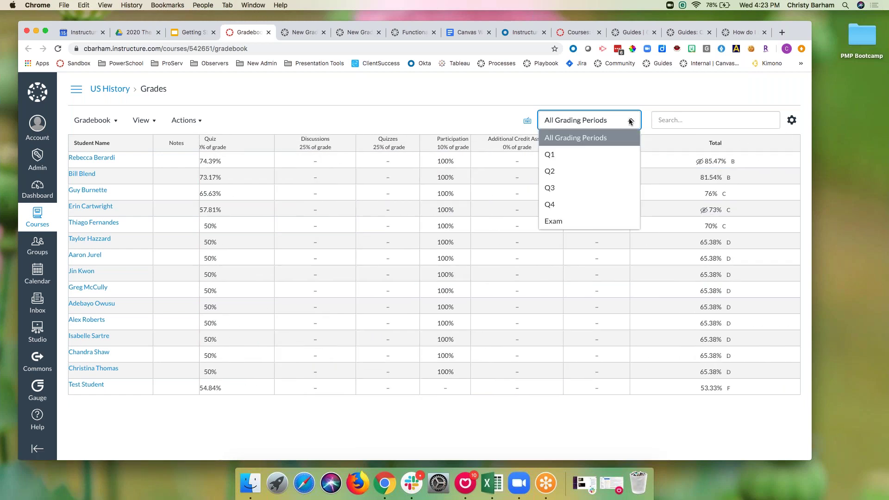
click(614, 154)
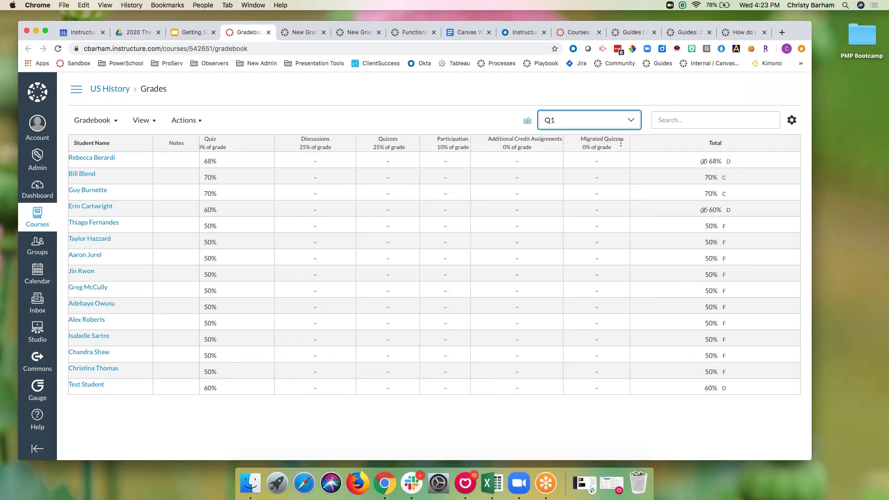
click(624, 123)
click(605, 169)
click(623, 120)
click(591, 186)
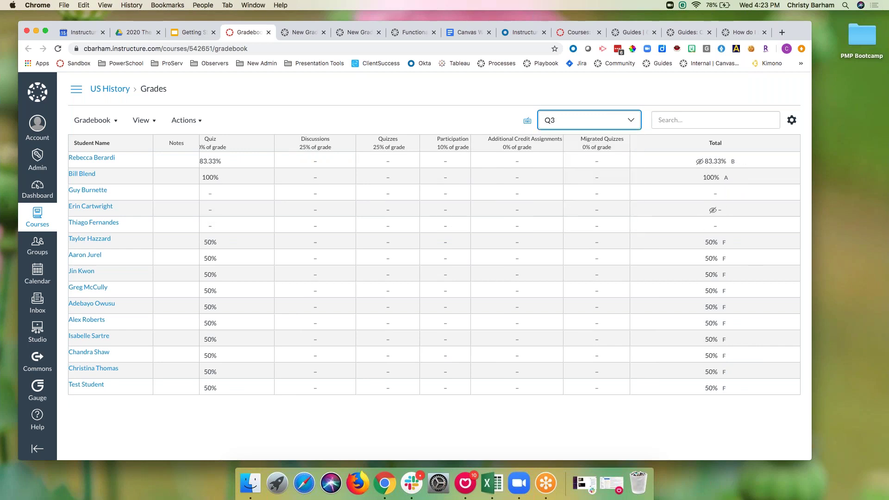
click(616, 124)
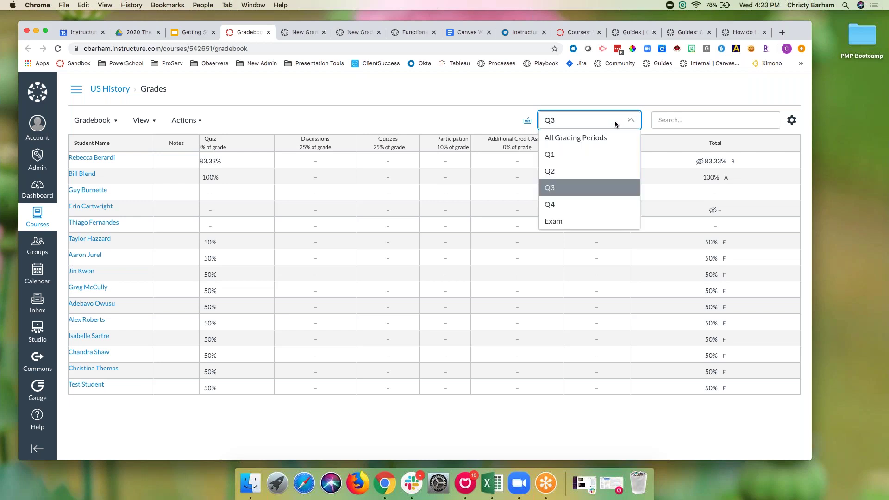
click(583, 202)
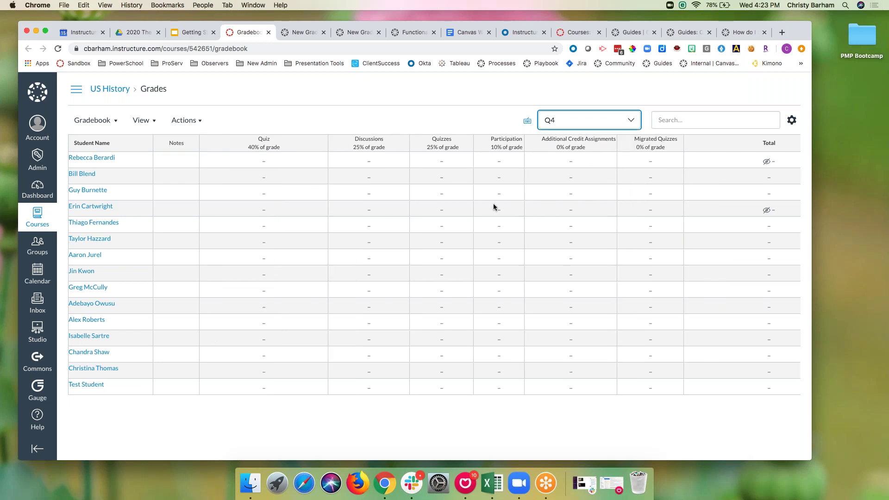
click(582, 127)
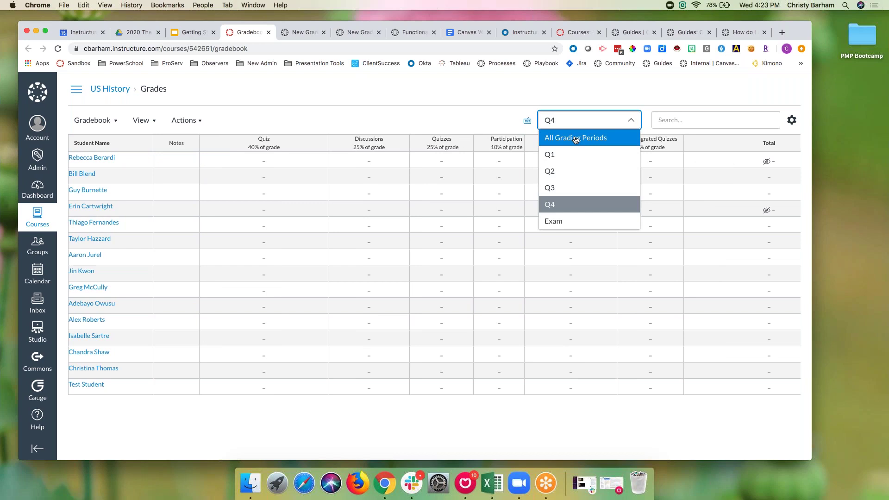
click(574, 138)
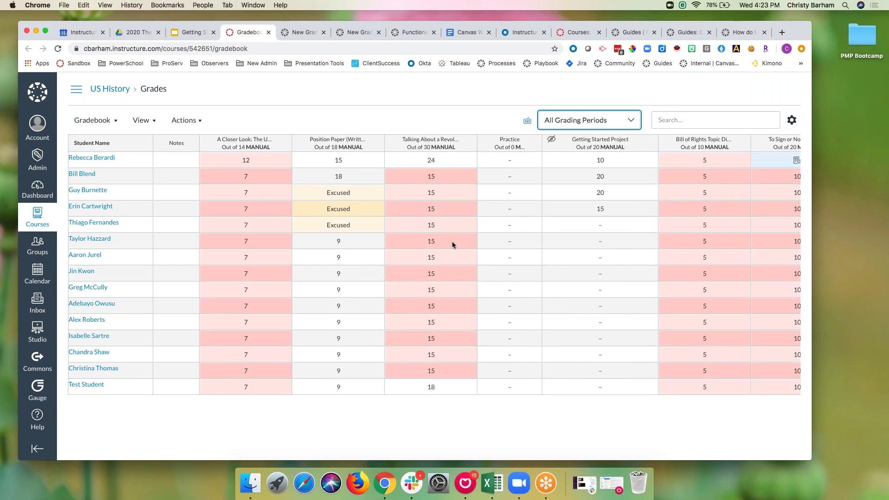
Step: Turn off the Grading Periods filter in the gradebook
click(151, 121)
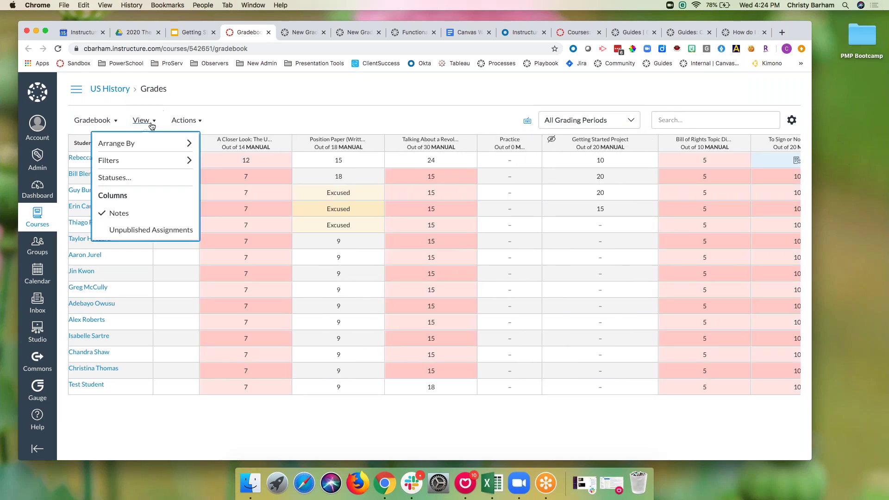
mouse_move(188, 160)
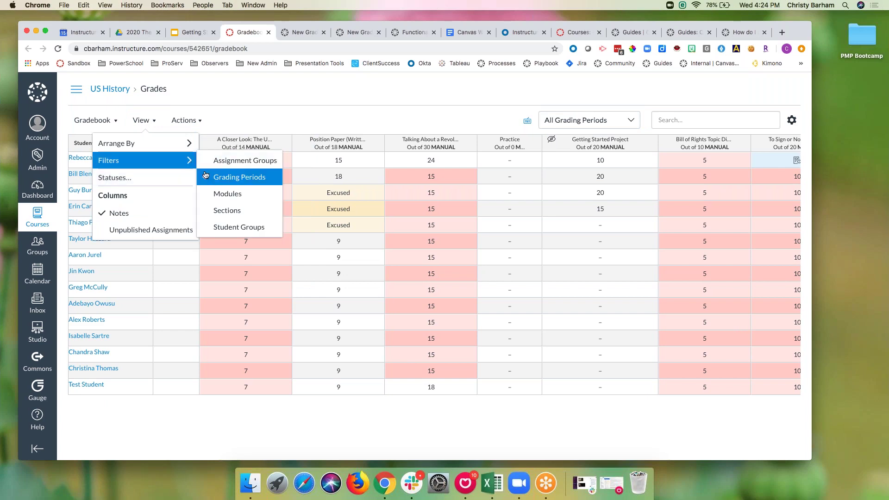
click(240, 177)
Step: Turn the Grading Periods filter back on and show All Grading Periods
click(138, 121)
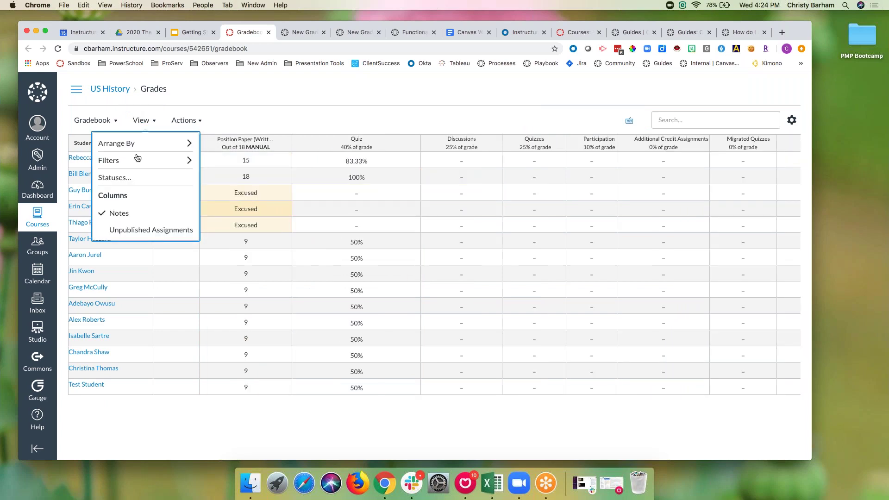
mouse_move(169, 162)
click(202, 177)
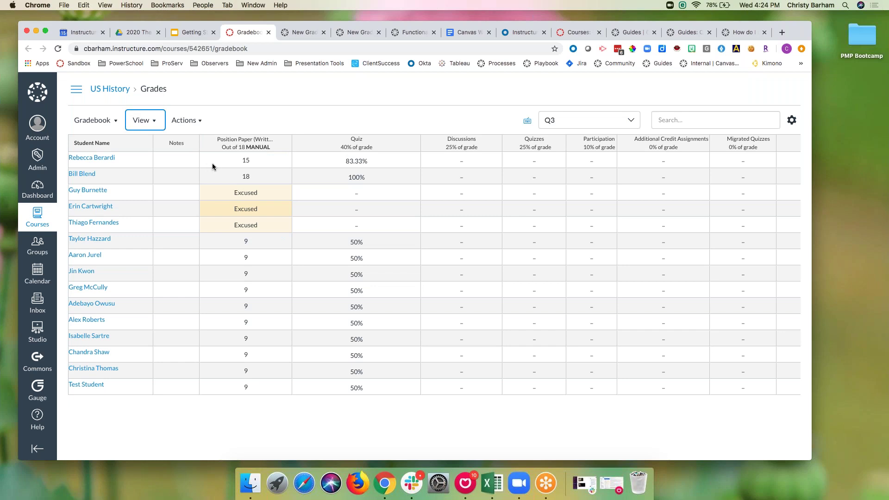
click(609, 125)
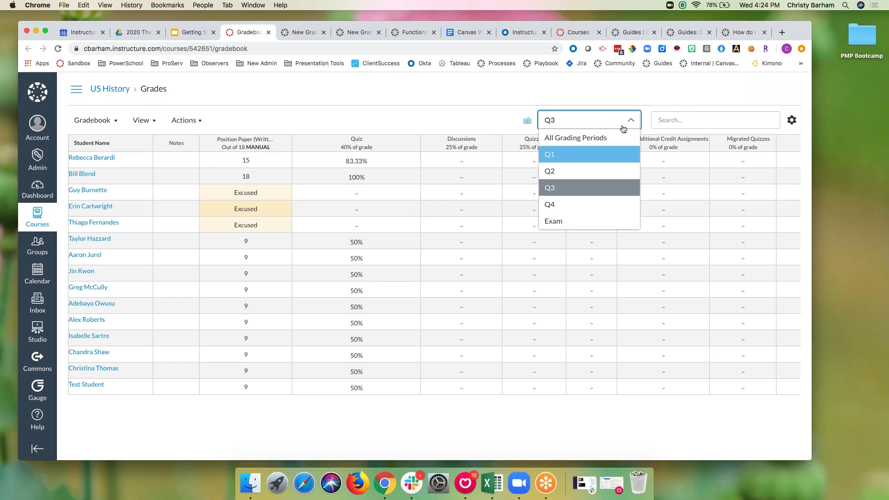
click(590, 138)
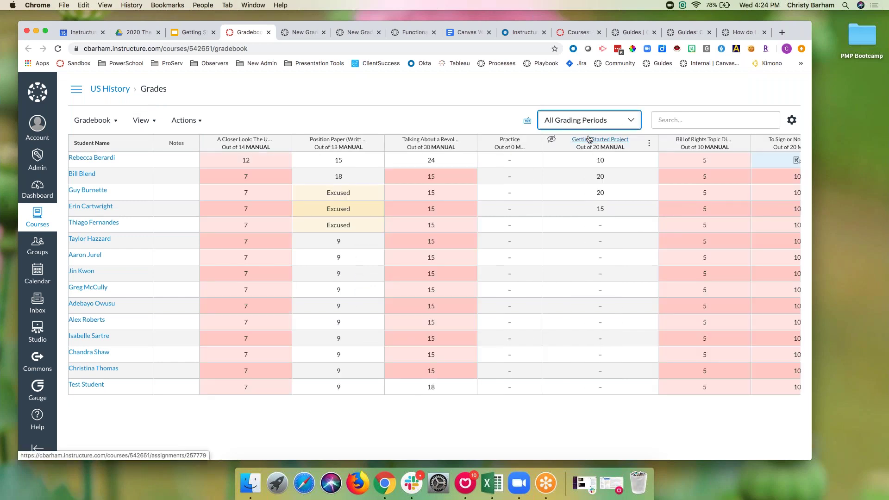
Step: Open the US History course's Assignments page and filter the assignment list to grading period Q1
click(78, 90)
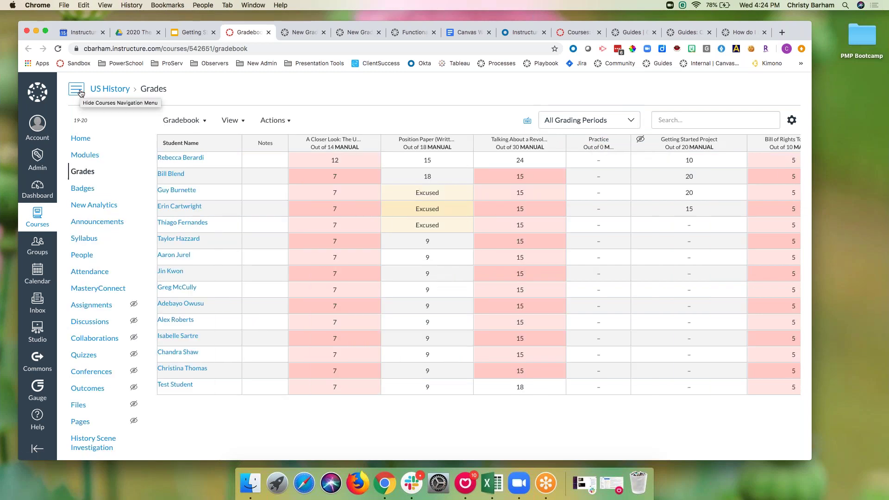
click(91, 305)
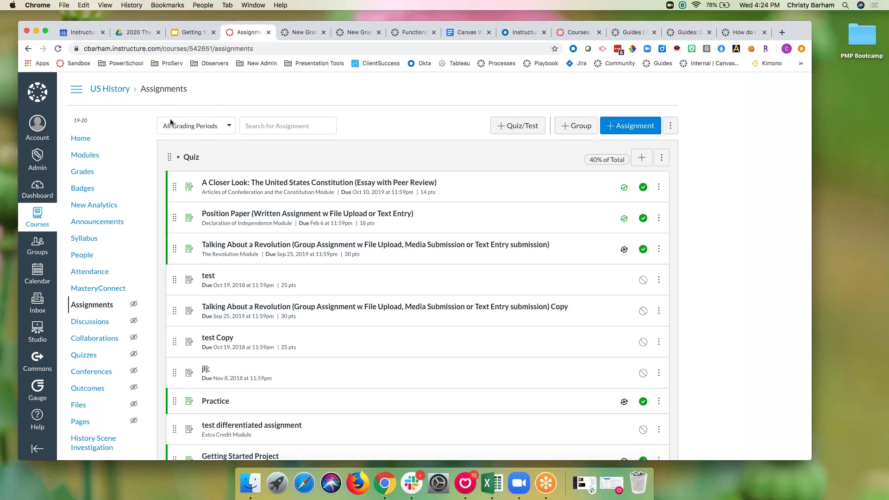
click(219, 127)
click(214, 134)
Step: Show the assignments for Q2 and Q3 in turn, and return the list to All Grading Periods
click(217, 124)
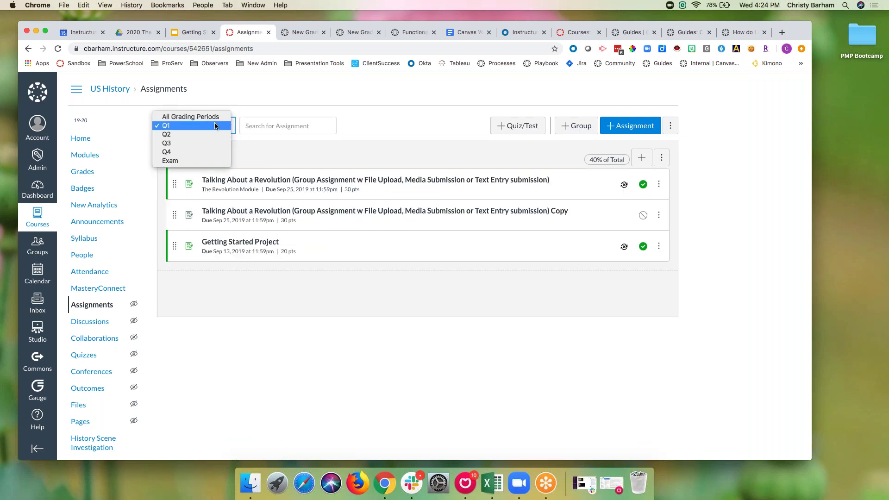
click(208, 135)
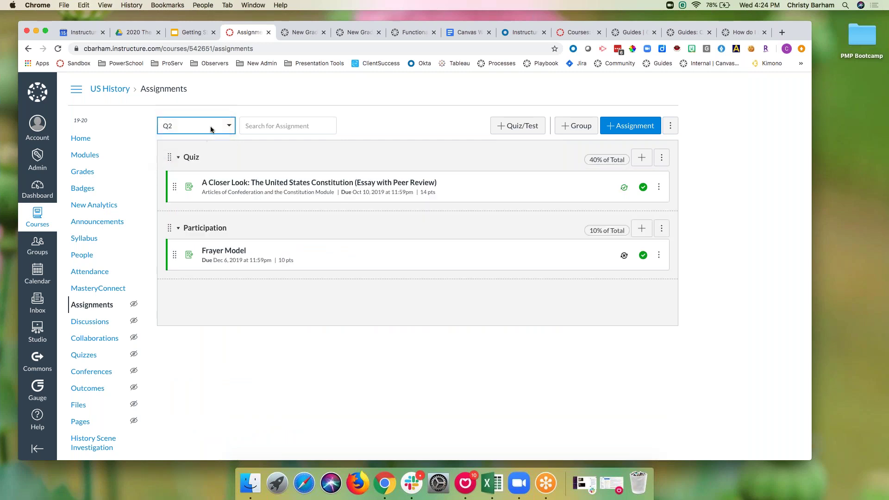
click(208, 136)
click(207, 135)
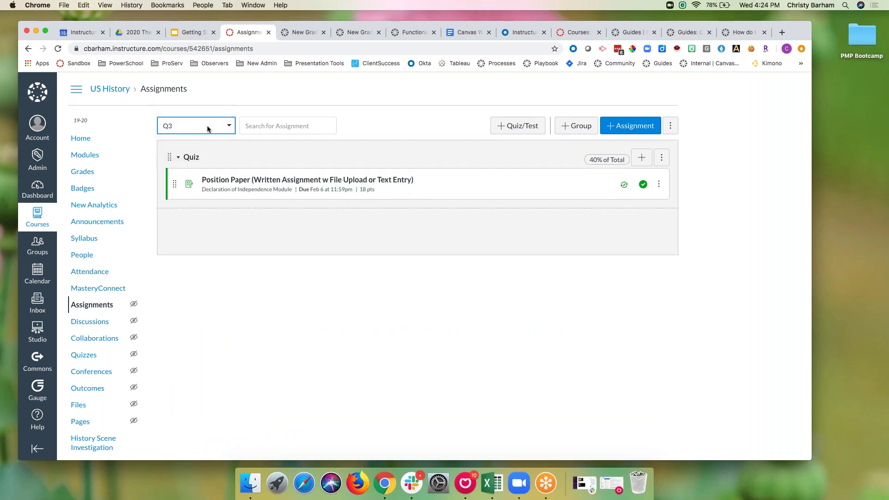
click(209, 126)
click(210, 99)
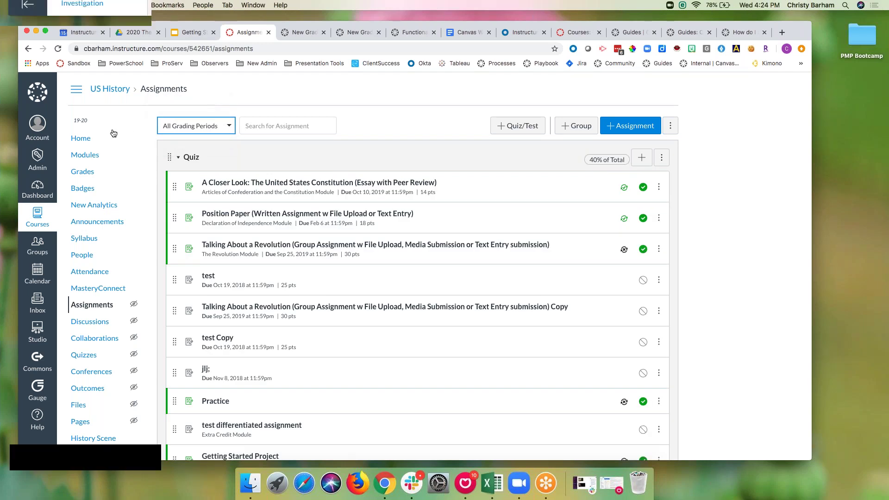
Step: Return to the course gradebook and view the Total column for grading period Q1
click(109, 175)
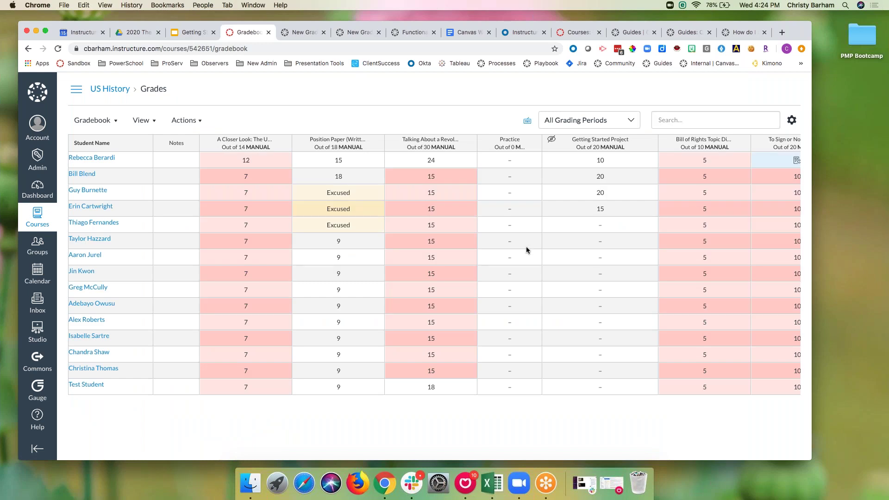
click(629, 120)
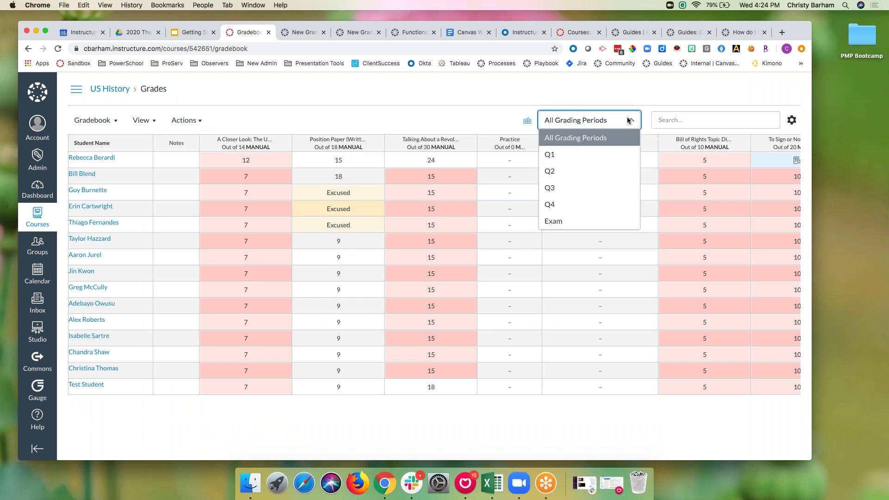
click(602, 154)
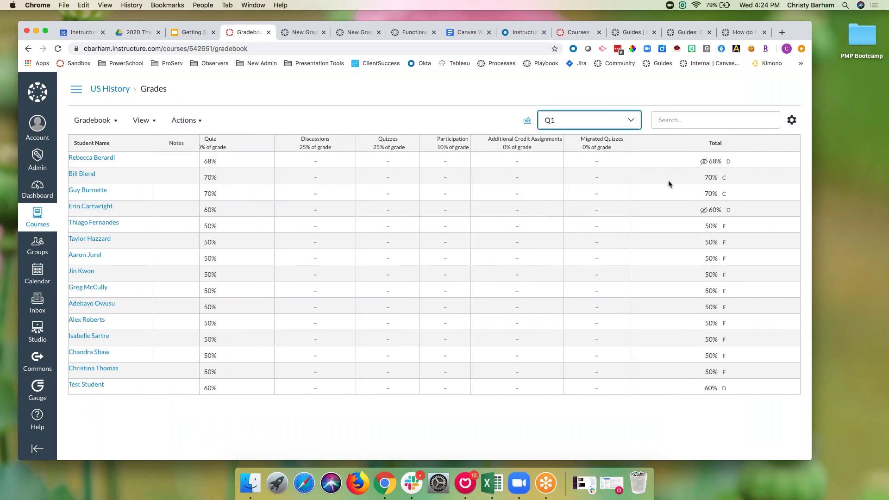